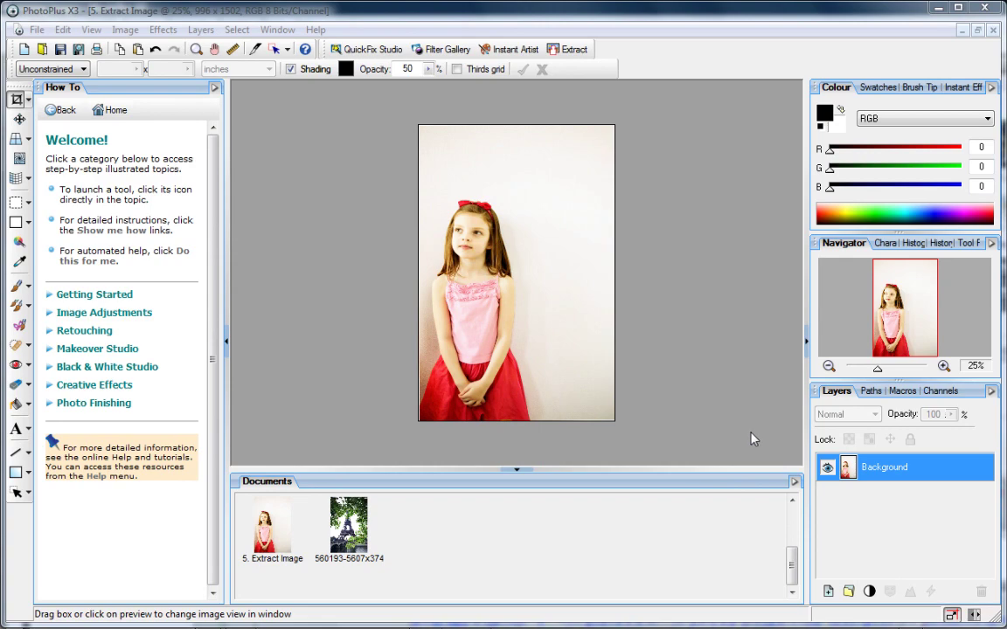
Open the Extract dialog and zoom its preview out to 1:2 to see the whole girl
click(571, 49)
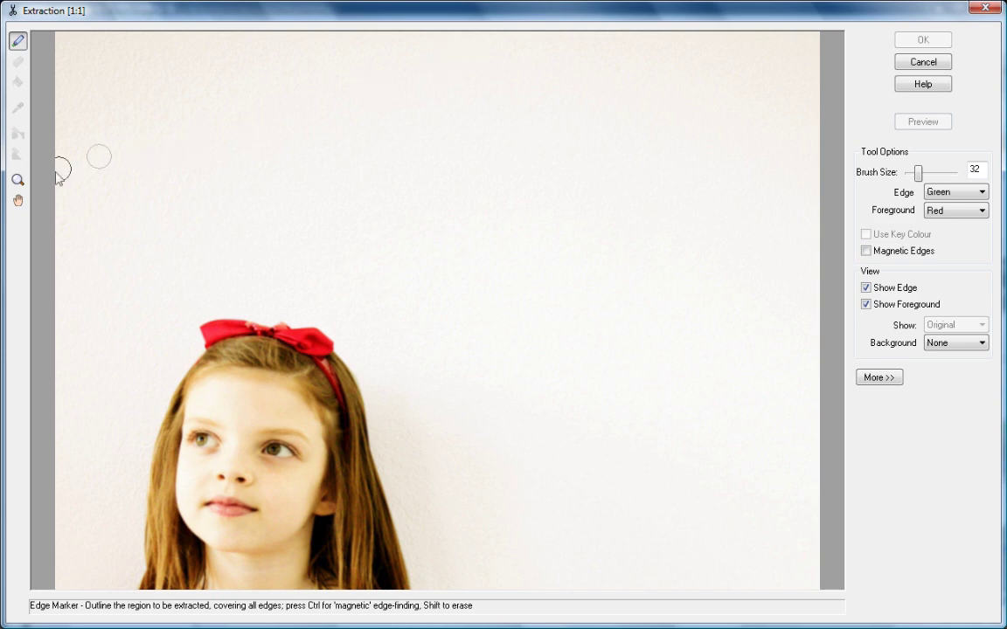
click(17, 180)
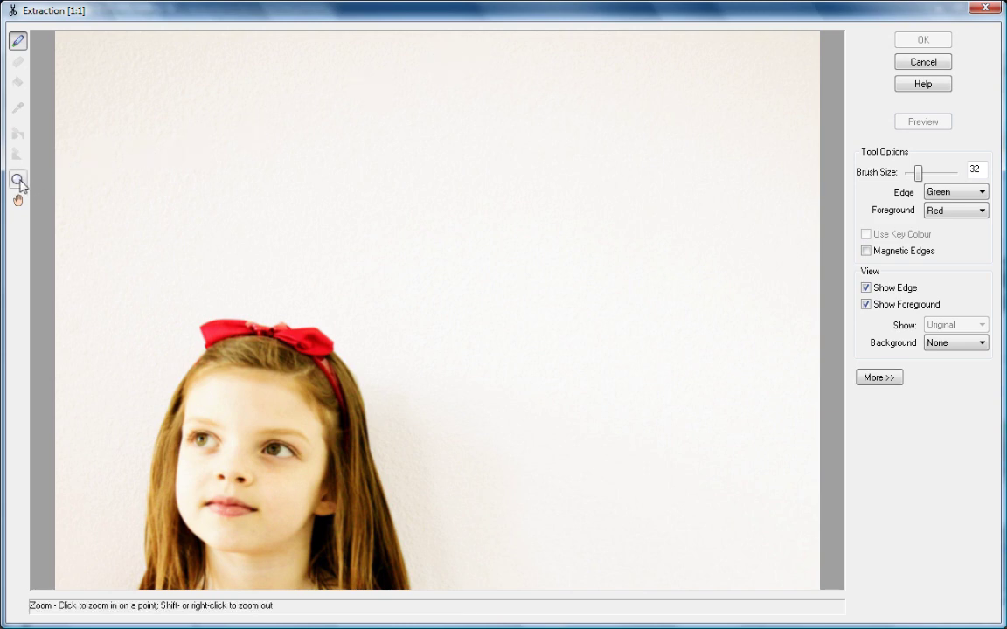
alt+click(445, 162)
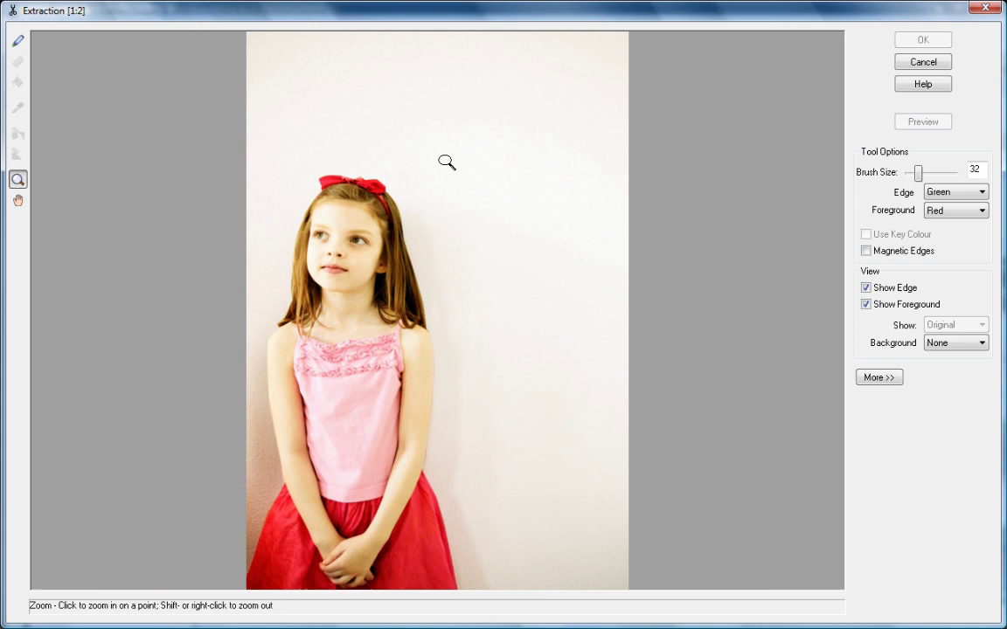
Trace the edge marker around the girl's skirt, hair bow and left side, erasing a stray mark
click(21, 43)
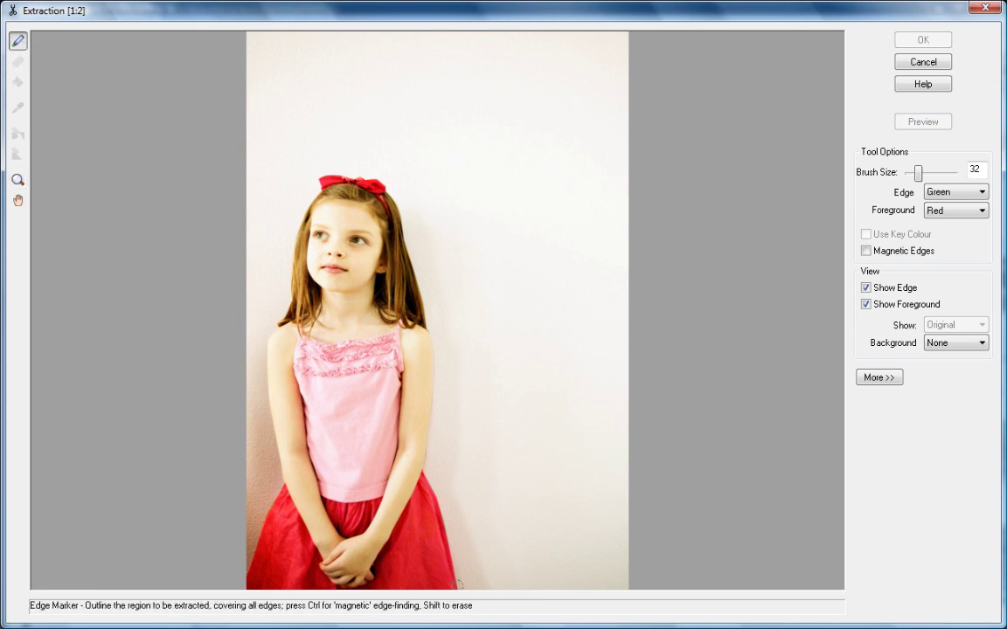
mouse_move(455, 581)
mouse_down()
mouse_move(423, 450)
mouse_move(433, 378)
mouse_move(406, 218)
mouse_up()
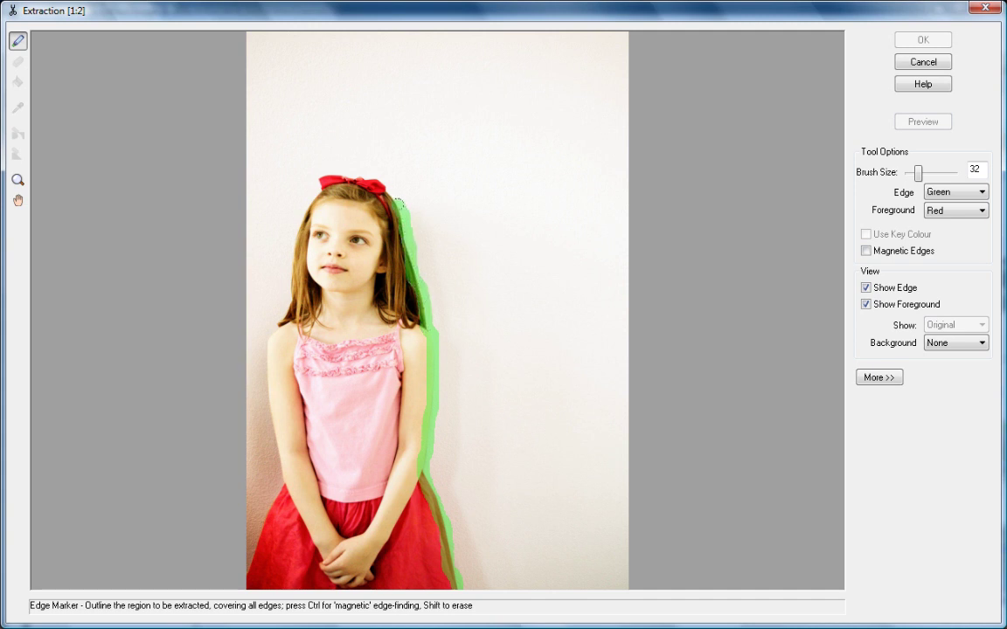
drag(380, 177, 369, 166)
click(17, 61)
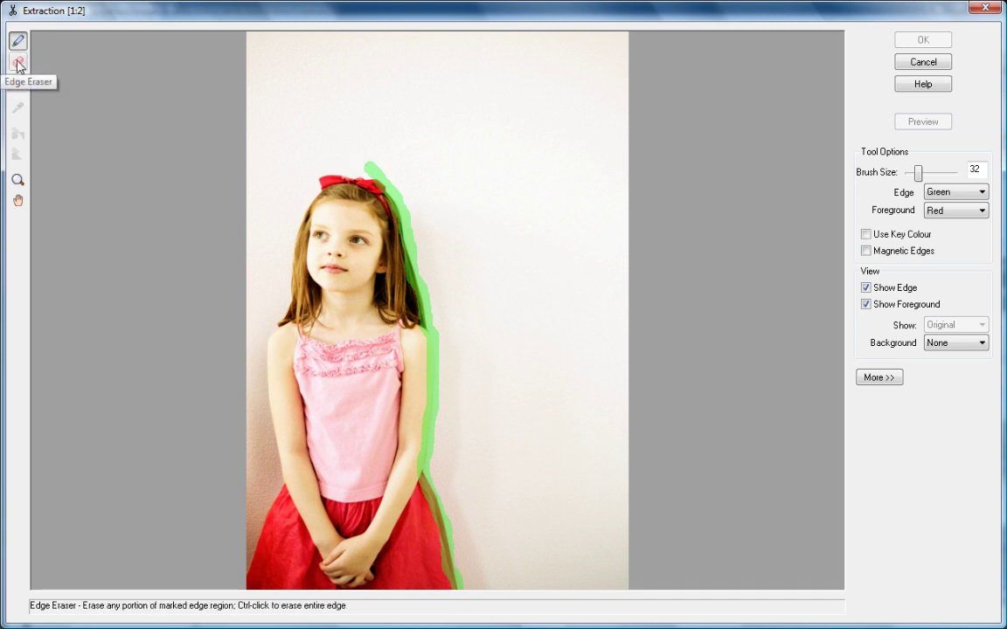
drag(373, 167, 377, 169)
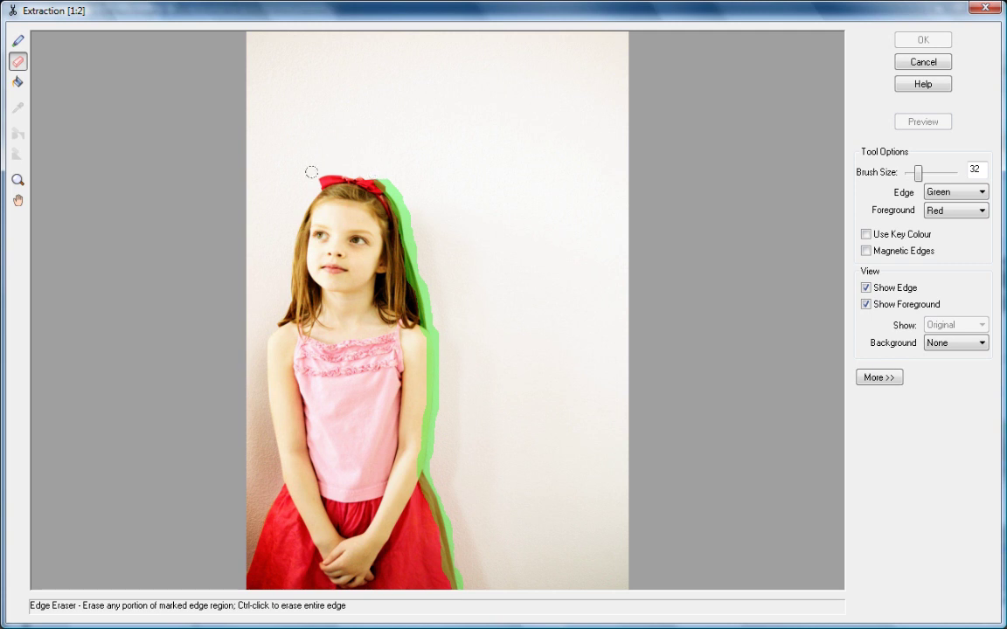
click(17, 40)
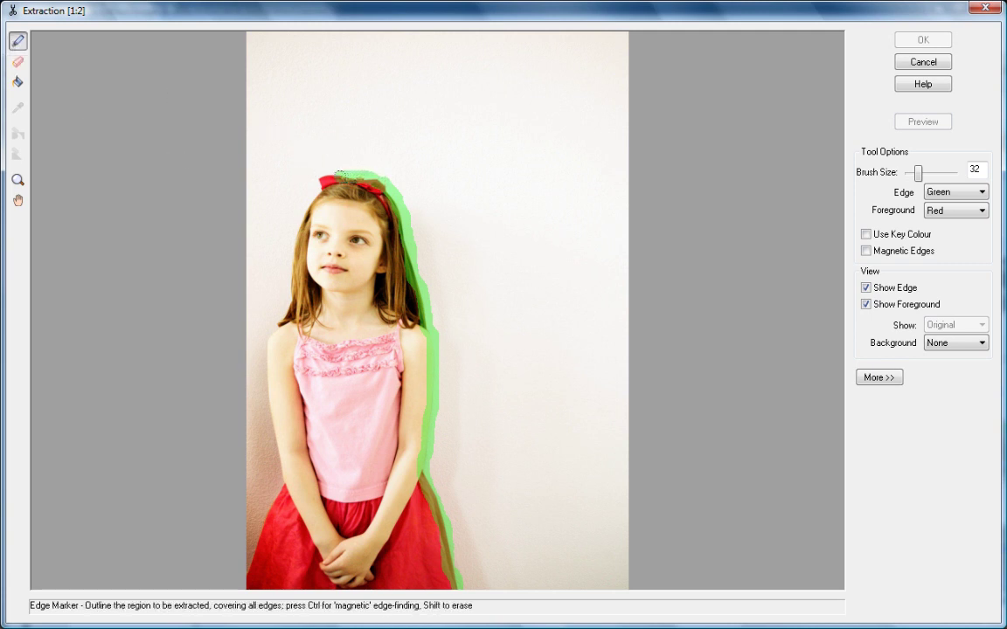
mouse_move(324, 174)
mouse_down()
mouse_move(264, 359)
mouse_move(275, 489)
mouse_move(234, 591)
mouse_up()
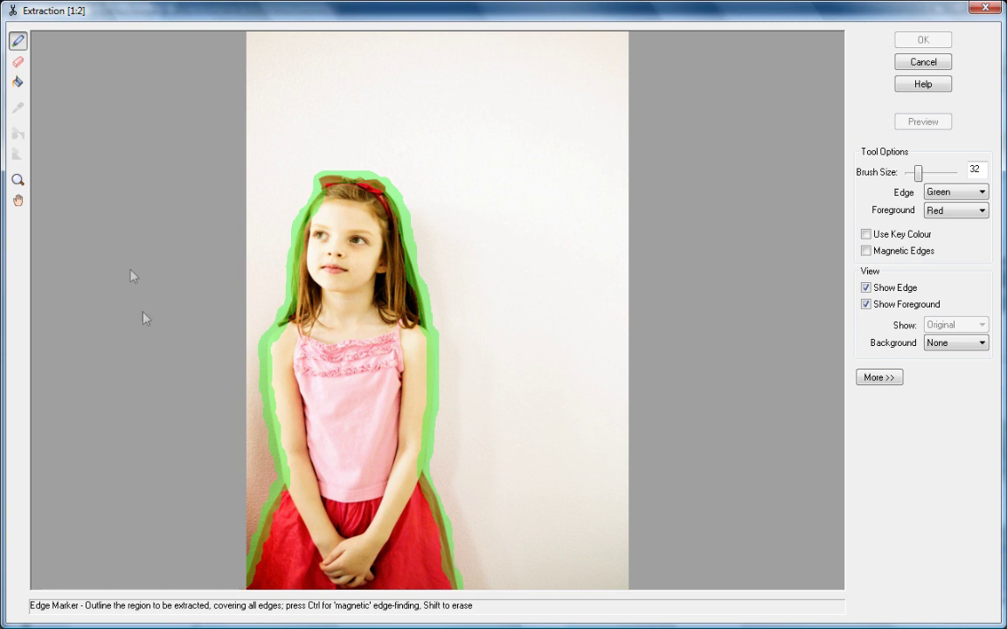
Fill the inside of the girl's outline as foreground and preview her on transparency
click(18, 82)
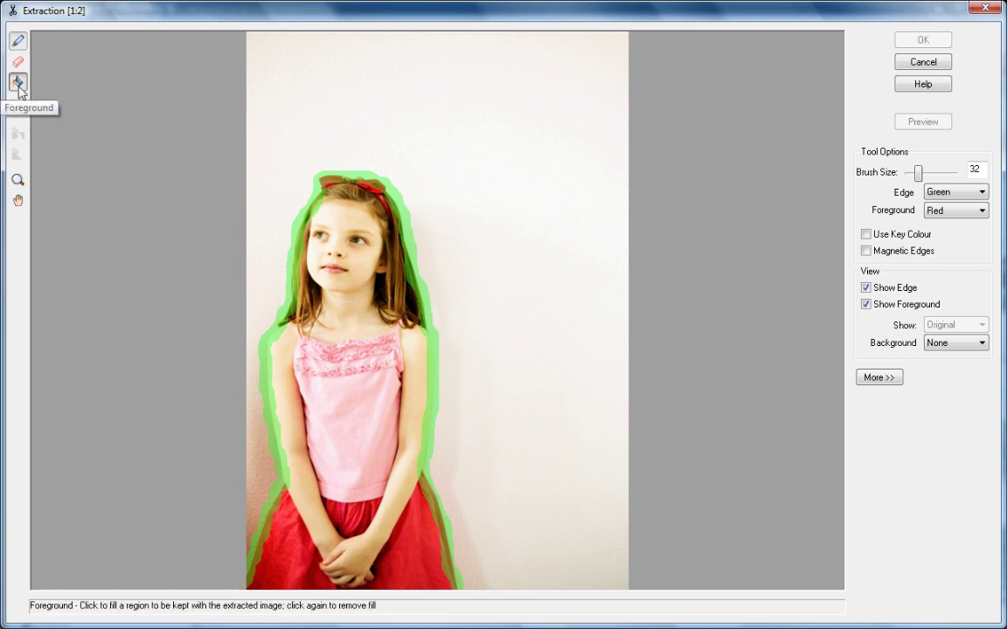
click(344, 272)
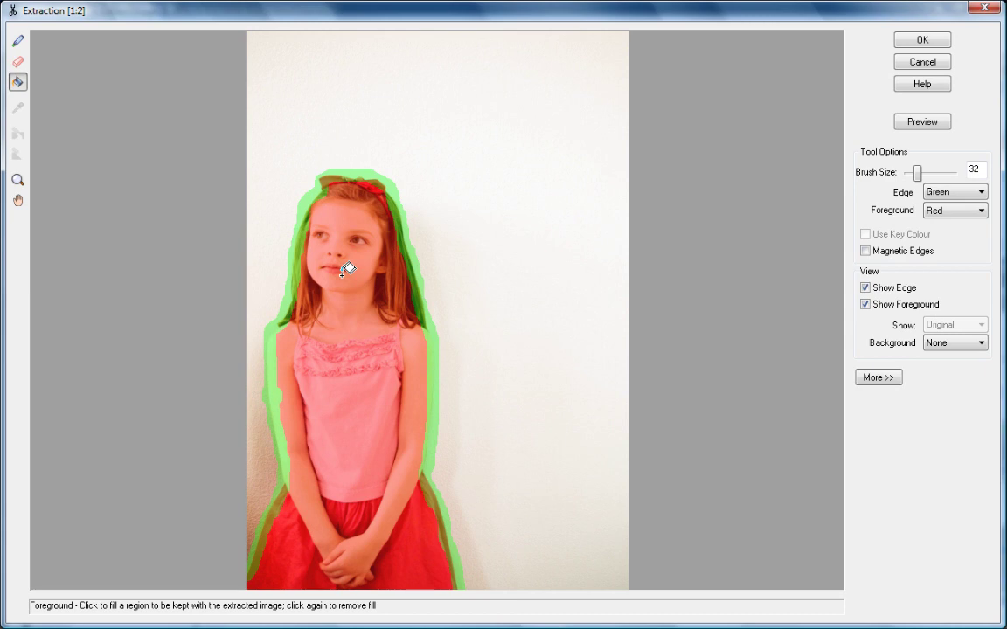
click(918, 122)
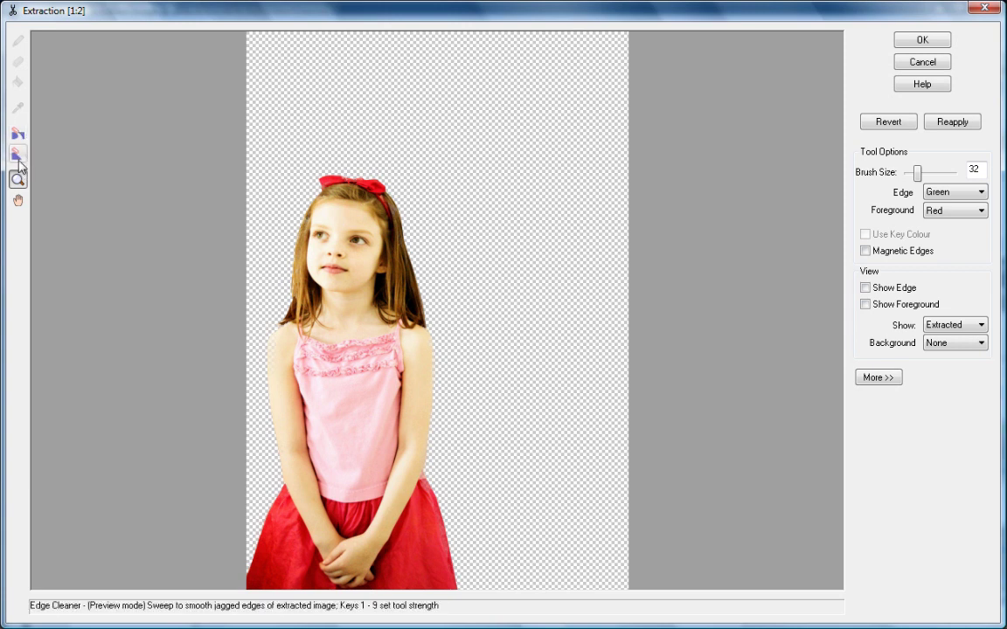
Select the Edge Cleaner tool to smooth the cut-out's jagged edges
click(18, 155)
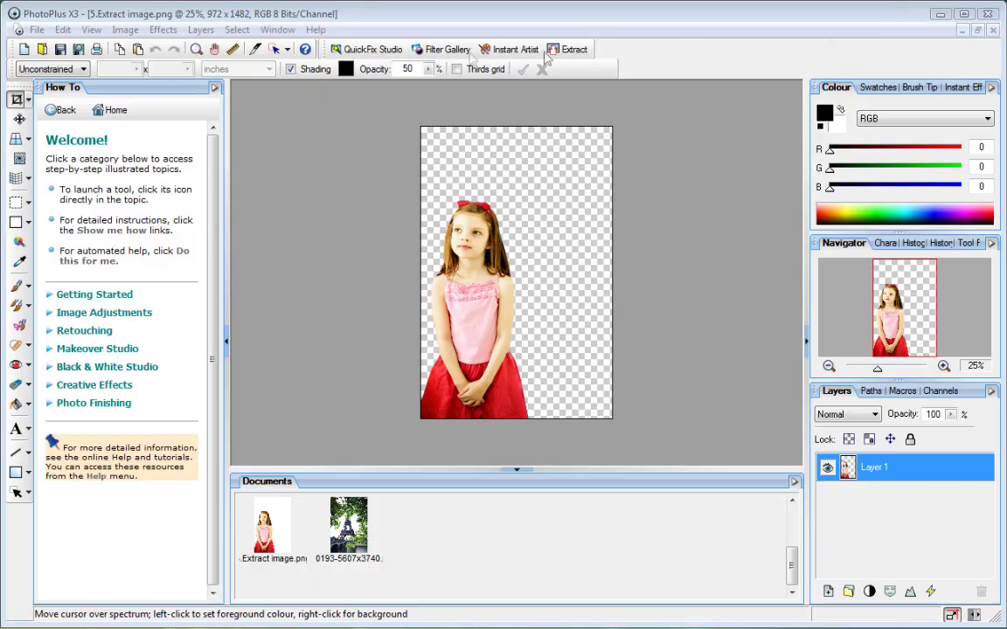
Copy the extracted girl and paste her as a new layer onto the Eiffel Tower photo
click(65, 31)
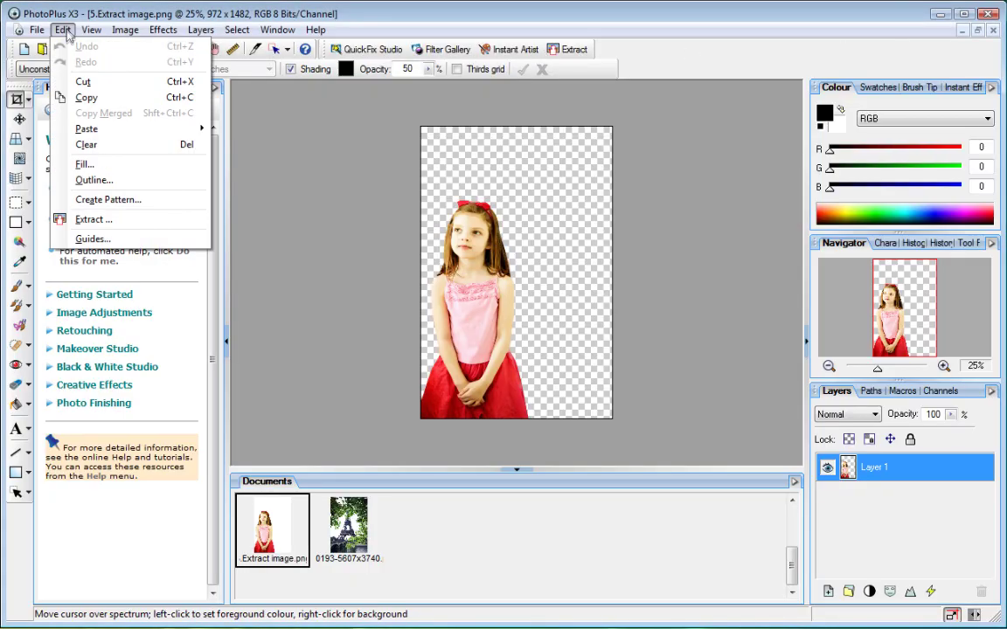
click(81, 99)
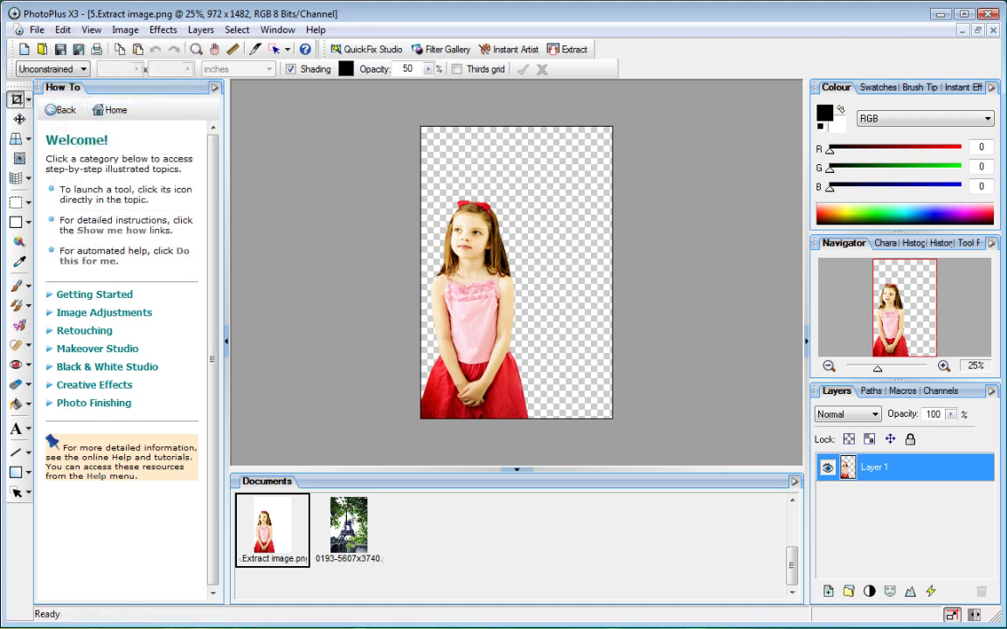
click(349, 524)
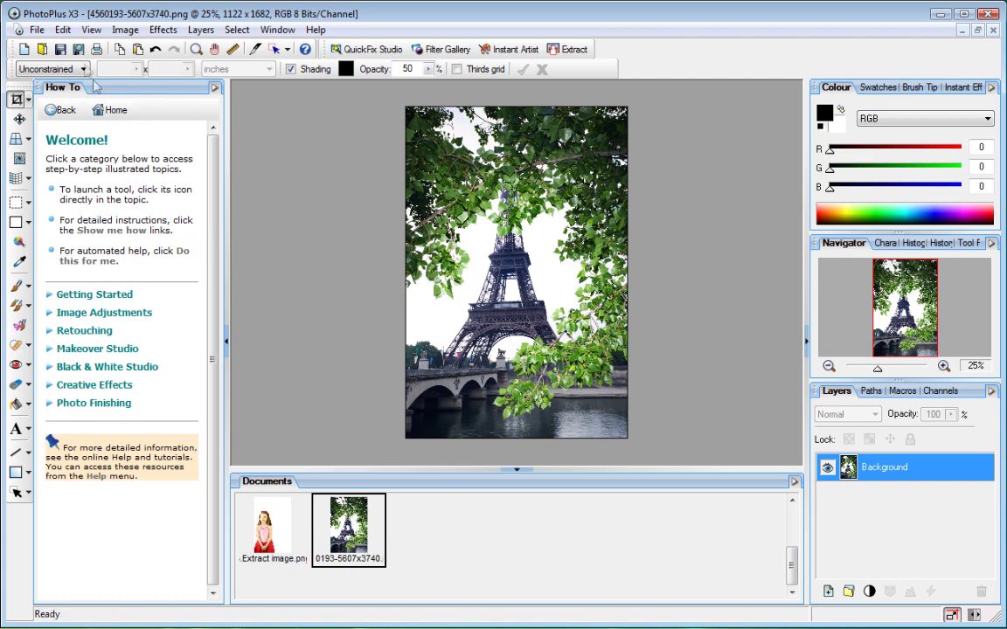
click(64, 31)
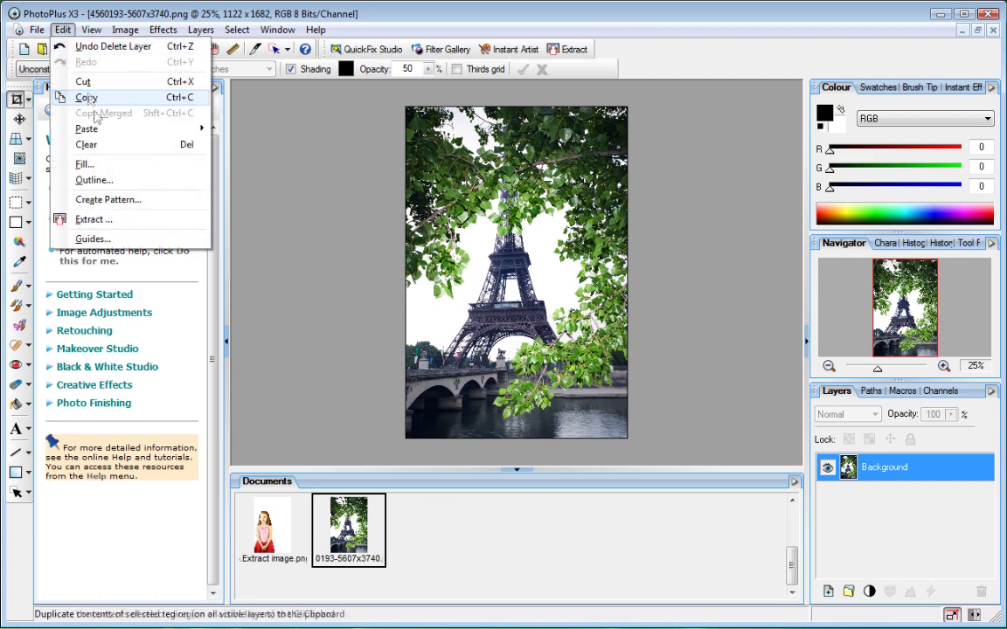
mouse_move(87, 129)
click(241, 145)
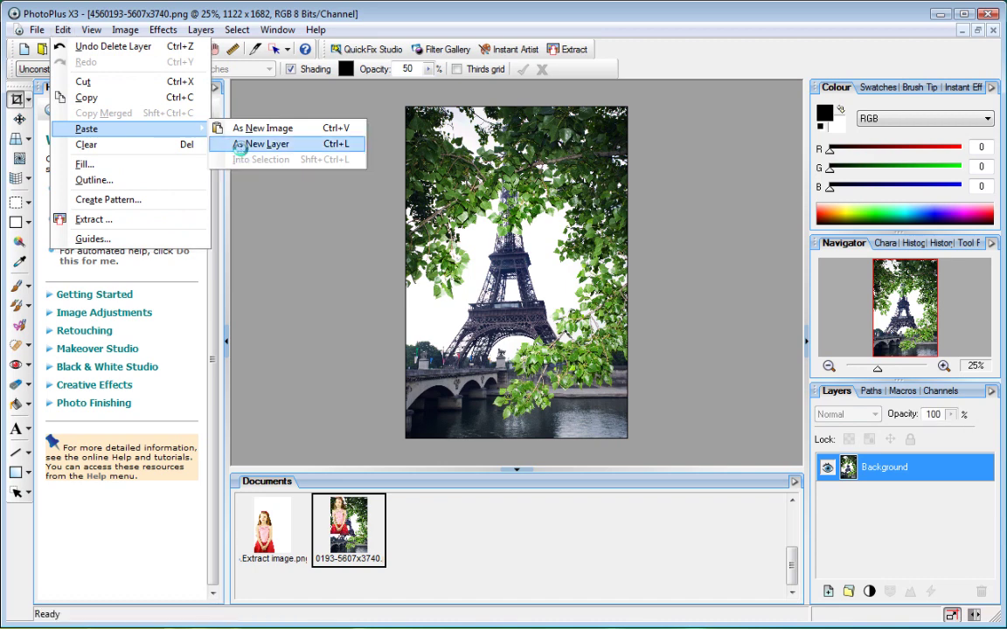
Move the girl layer toward the lower right, shrink it with the Deform Tool, and nudge it further right
click(19, 120)
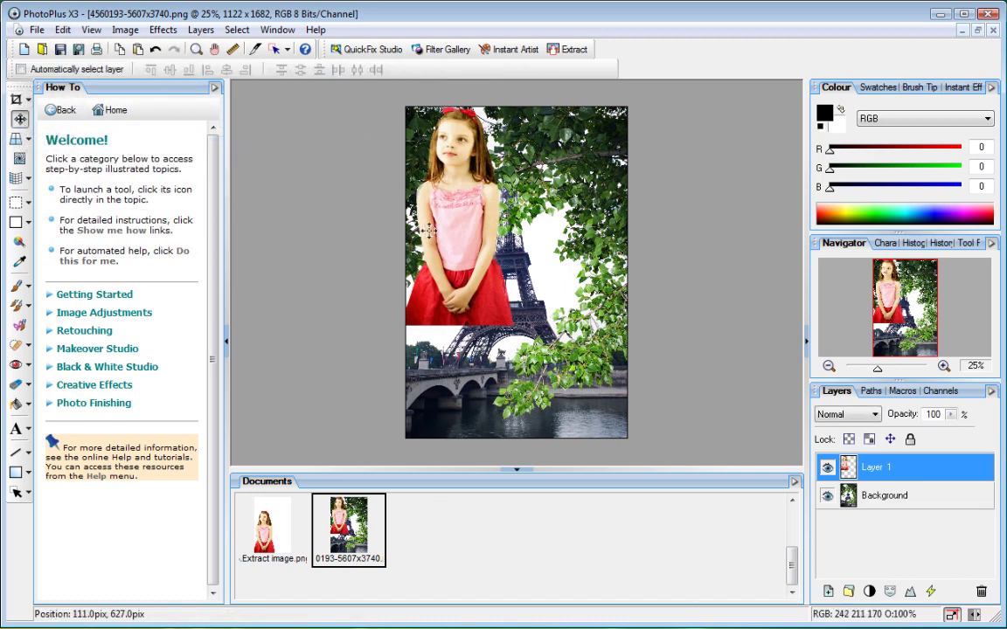
drag(451, 233, 559, 341)
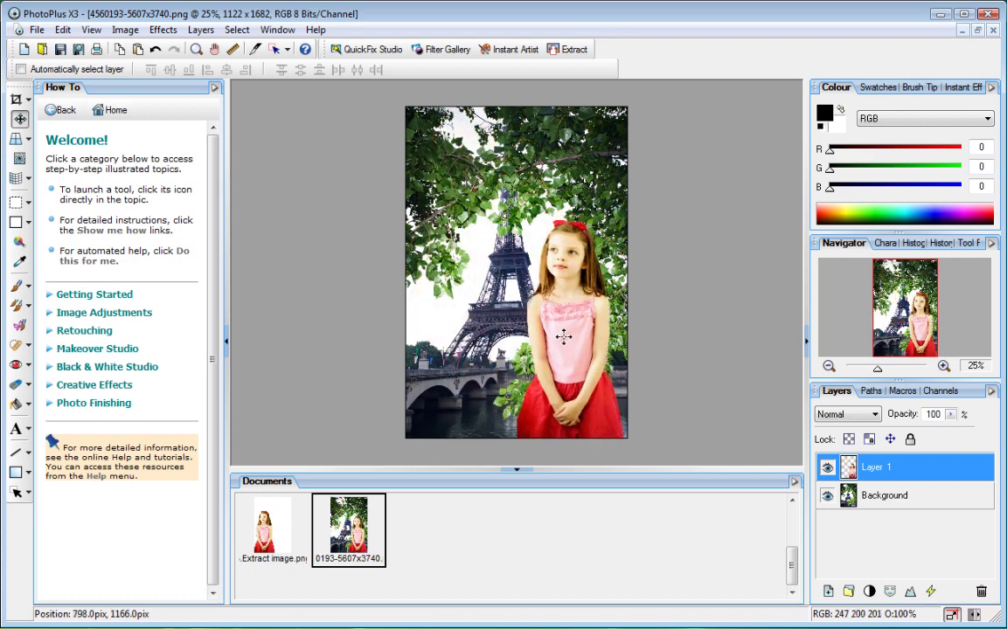
click(17, 139)
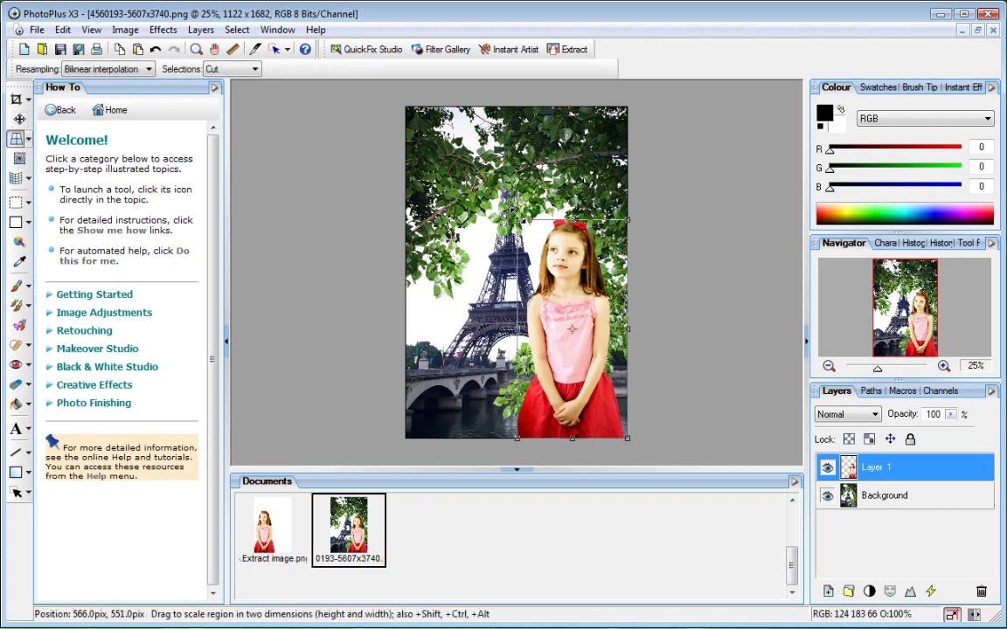
drag(517, 219, 535, 236)
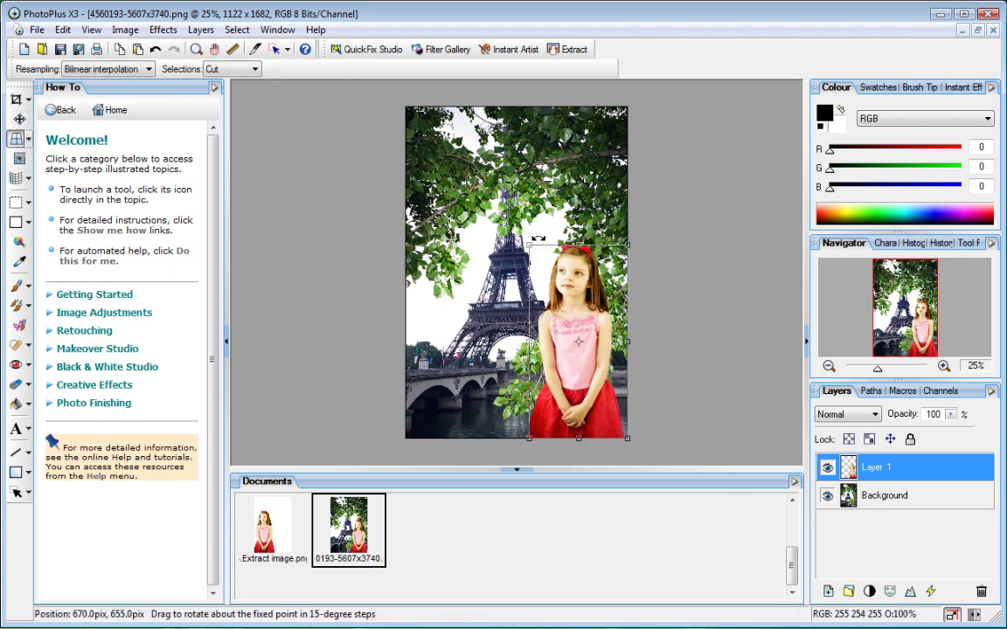
click(19, 119)
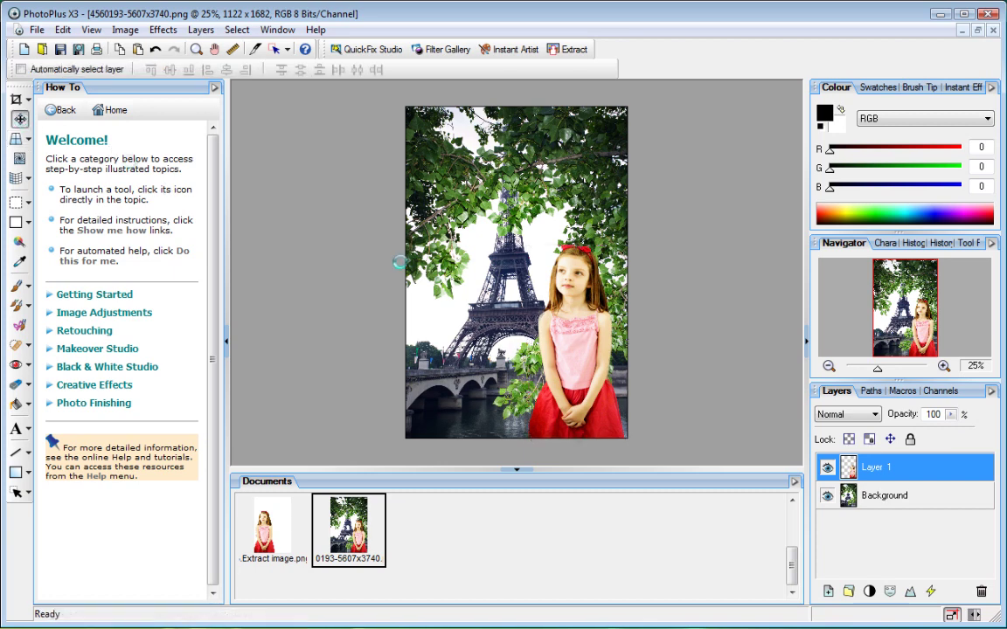
drag(511, 297, 576, 330)
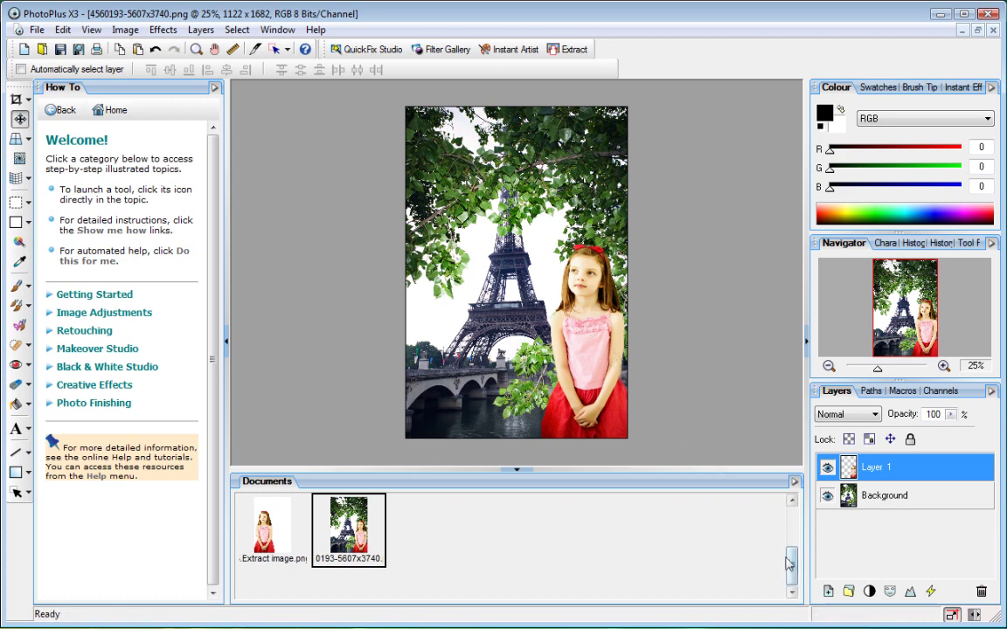
Open car.Spp, landscape.png, Paris_tinted.png and sunflowers.Spp from the Documents tab
drag(791, 568, 791, 525)
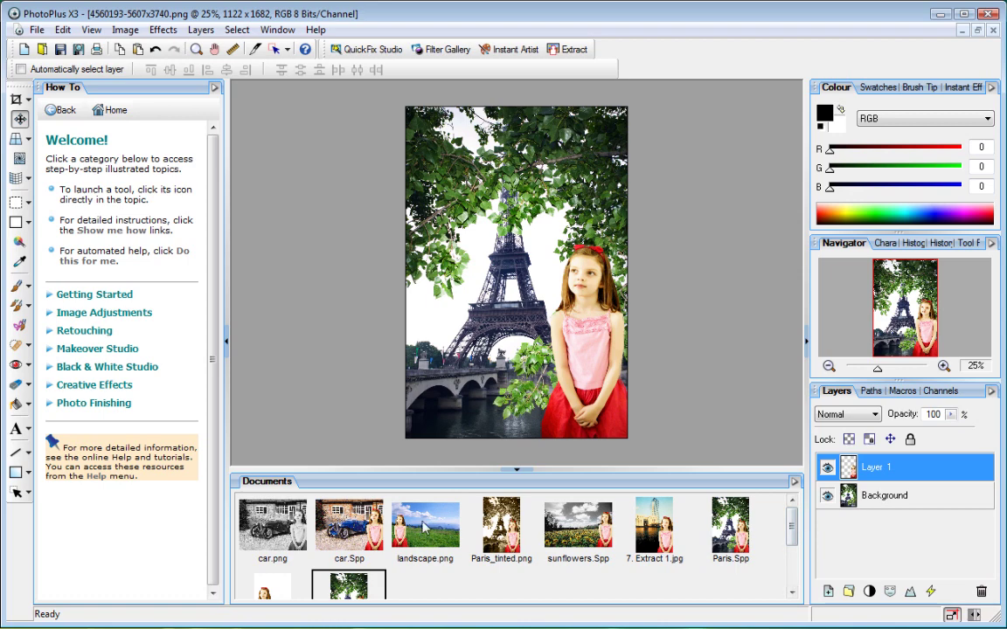
double_click(350, 525)
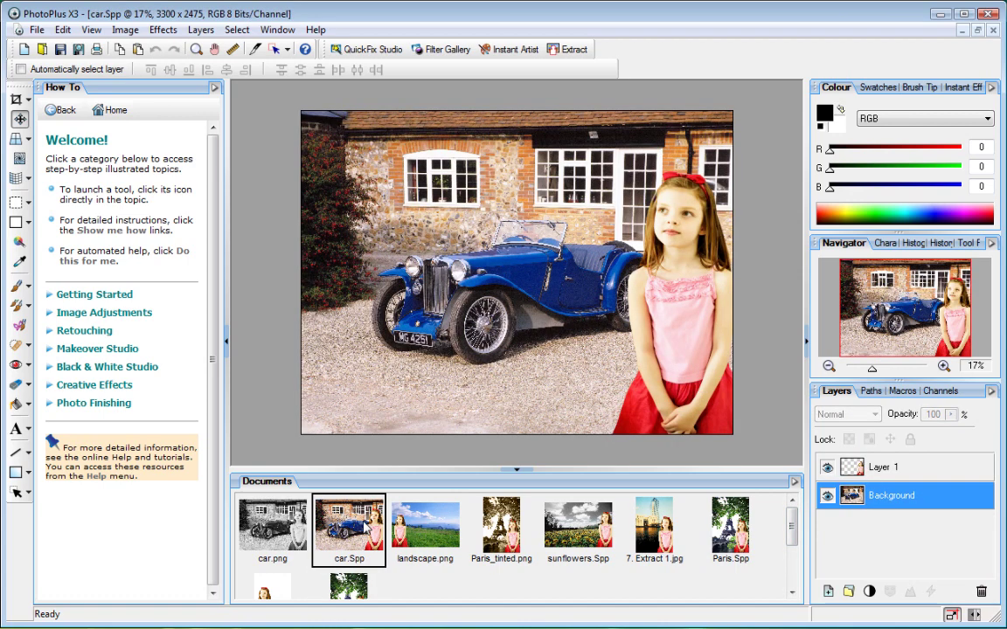
double_click(423, 529)
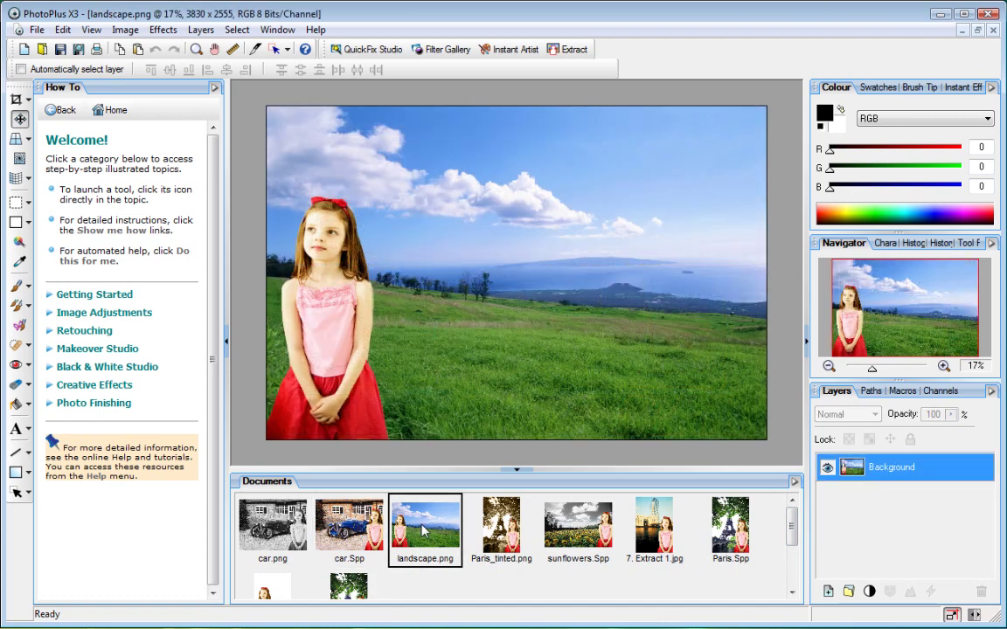
double_click(501, 535)
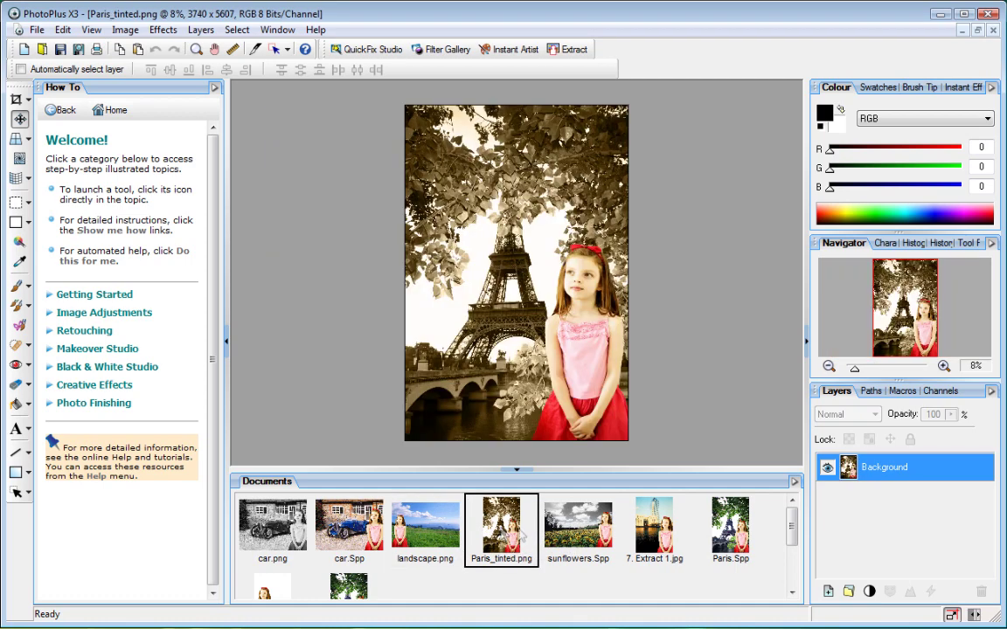
double_click(579, 529)
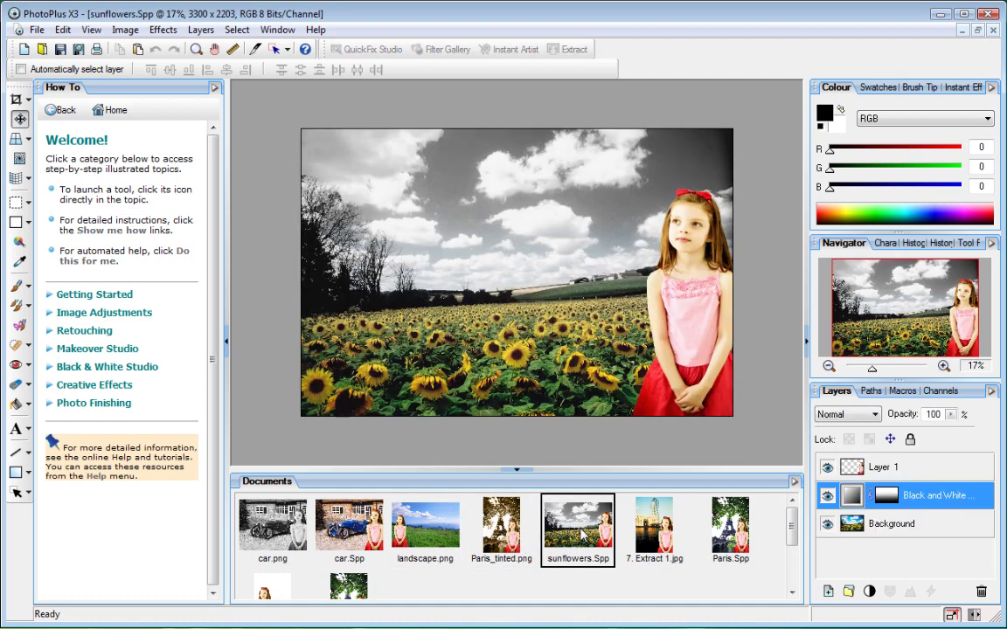